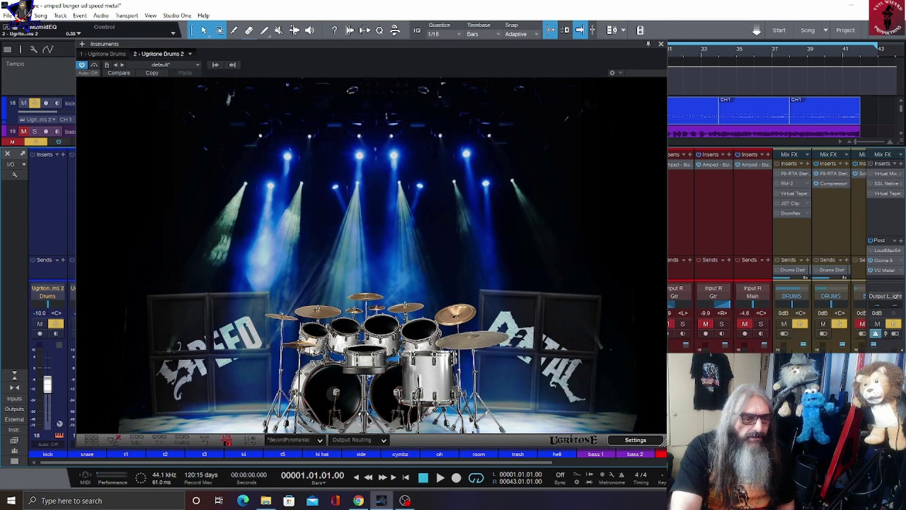
Look through the kick drum panel's effects and MIDI/output routing pages, and close the panel
click(355, 402)
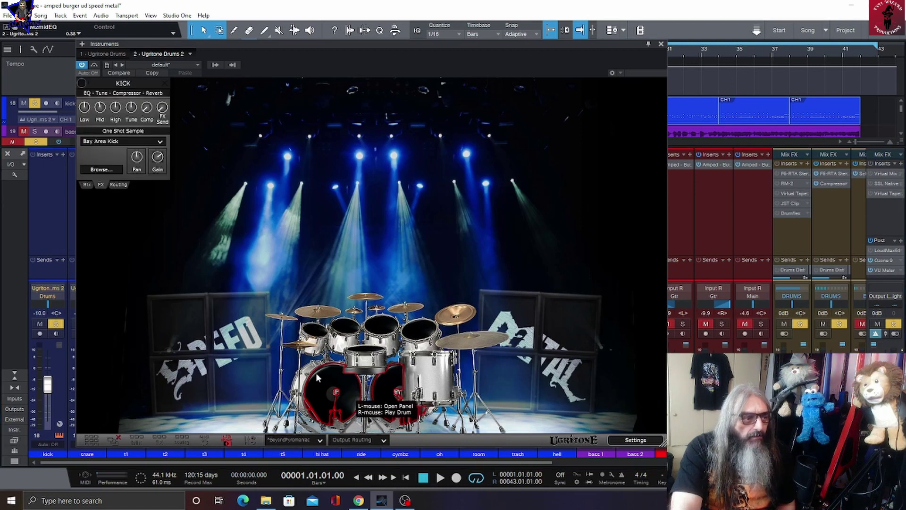
click(87, 185)
click(101, 185)
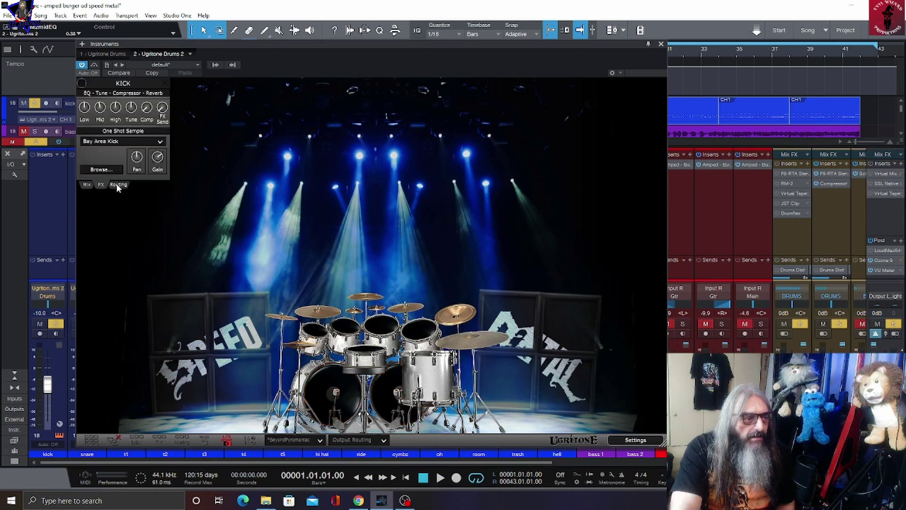
click(87, 185)
click(101, 185)
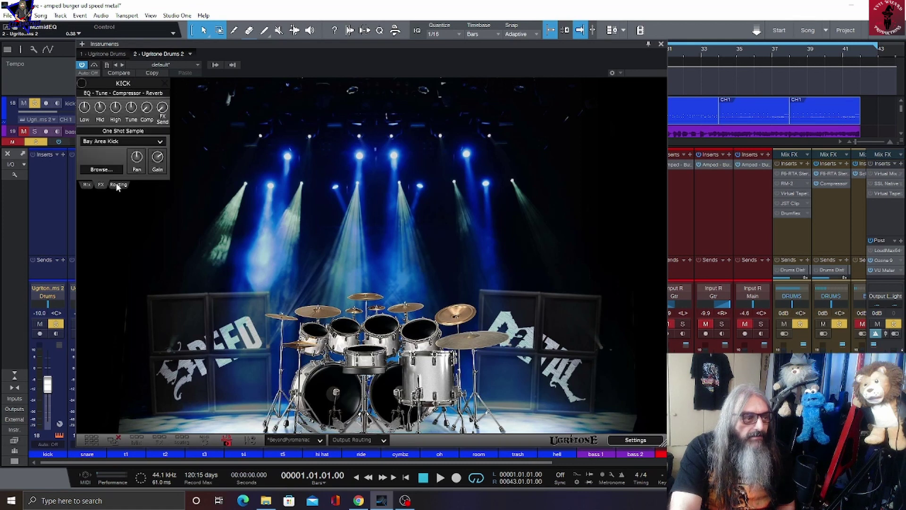
click(119, 185)
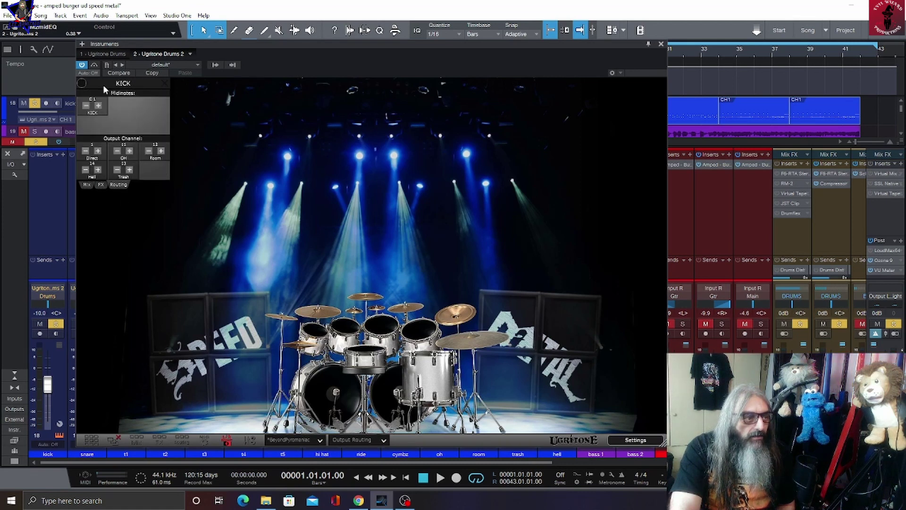
click(163, 82)
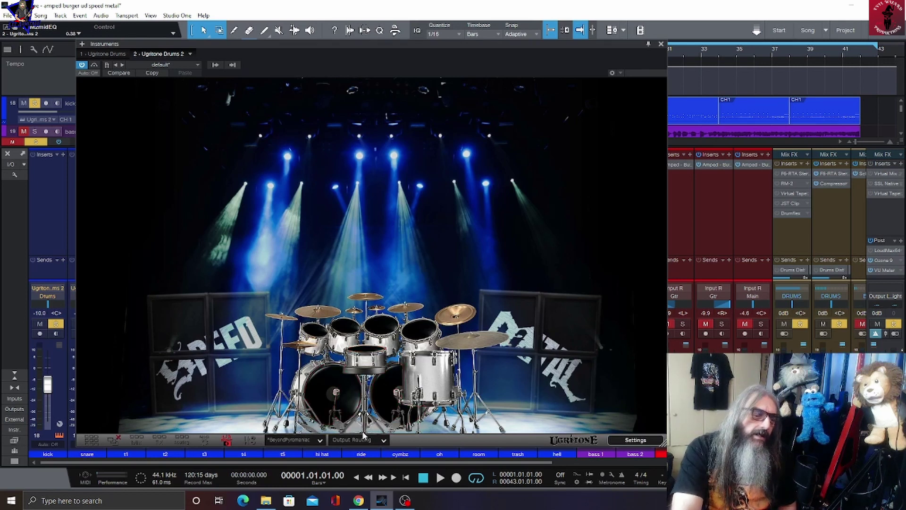
Audition the kick drum and the large cymbal beside the floor tom, and look at the kick's mix controls
right_click(312, 383)
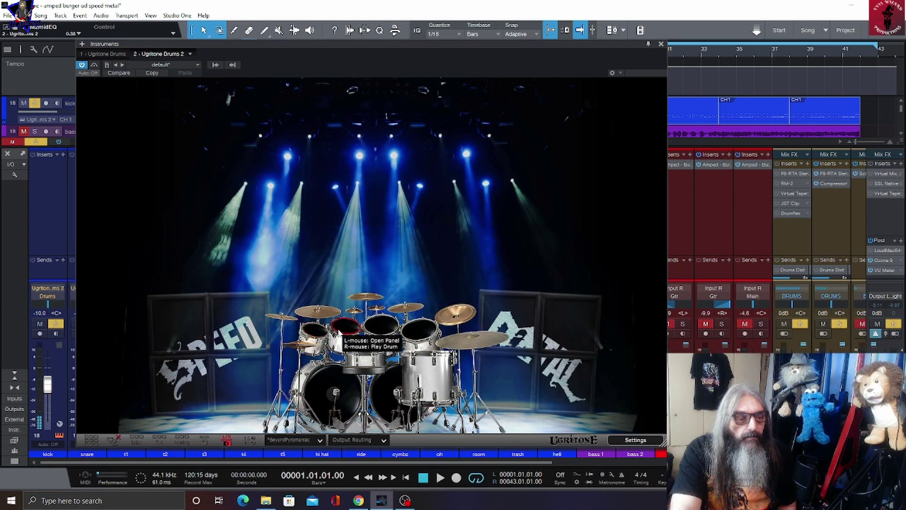
right_click(456, 346)
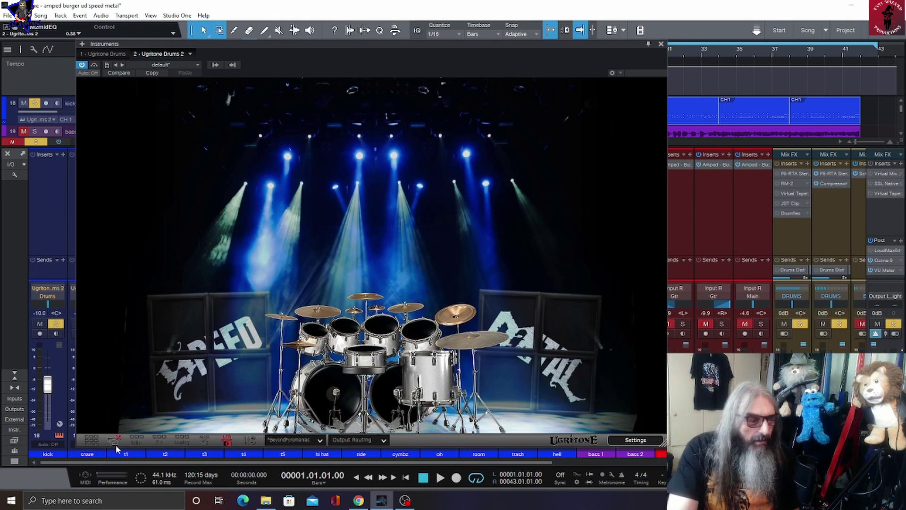
click(318, 388)
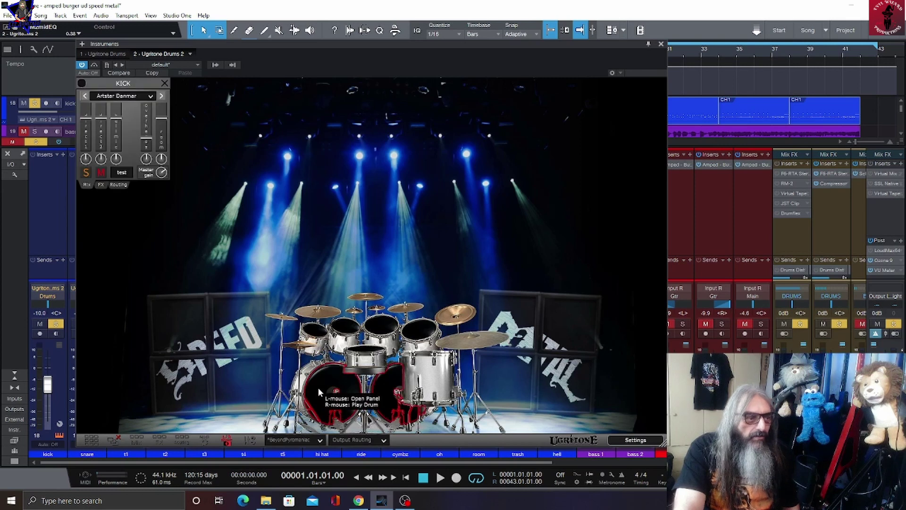
click(165, 89)
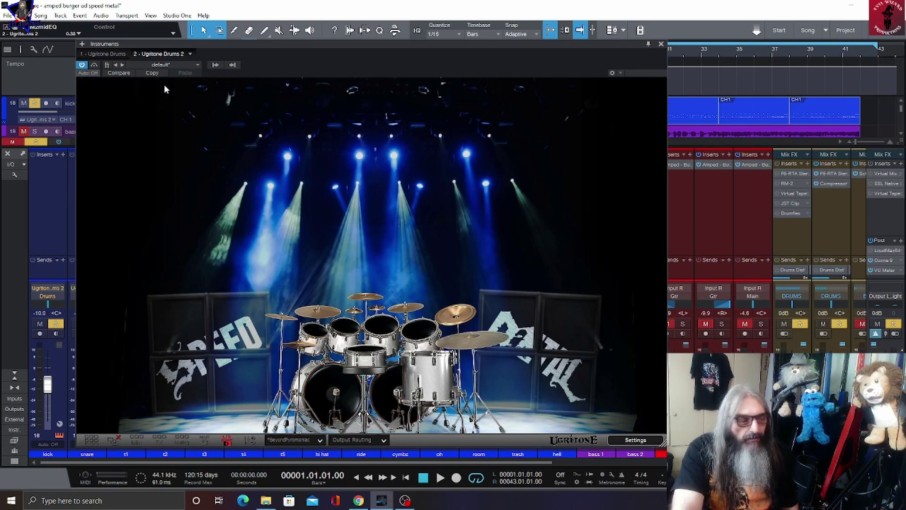
Open the mix panels of all kit pieces at once, close them all, and bring them back
click(86, 440)
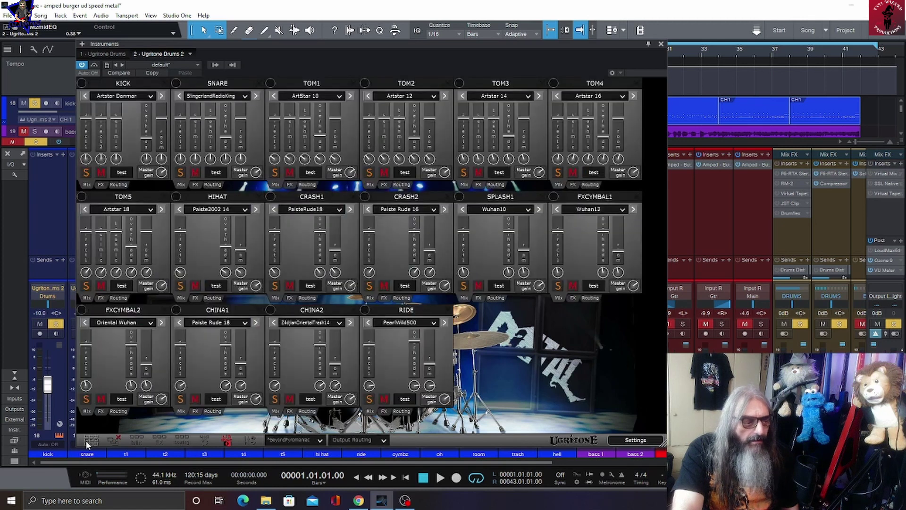
click(112, 441)
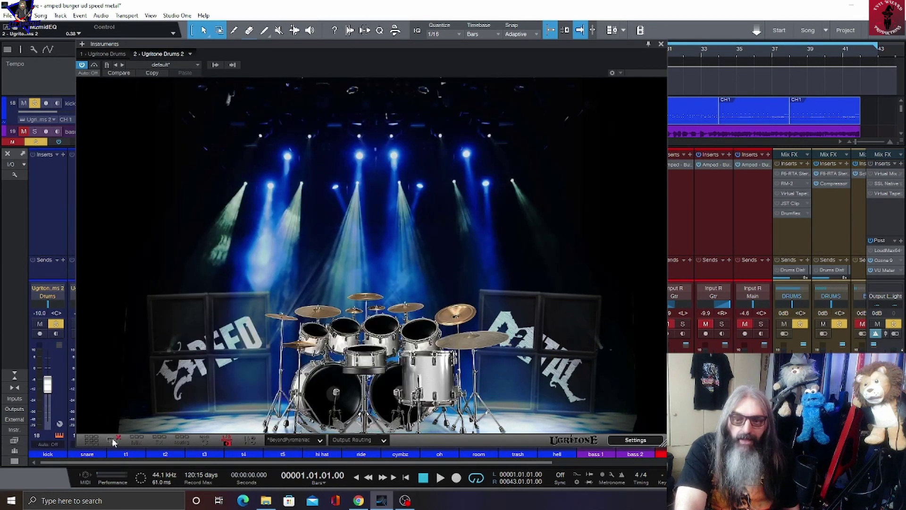
click(113, 441)
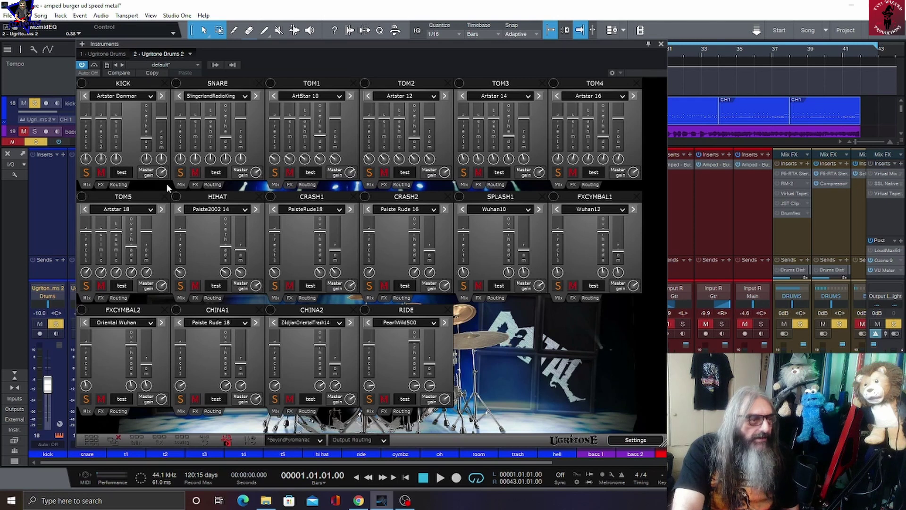
Show the effects controls for all kit pieces and examine the kick's Tune, Comp and FX Send settings
click(179, 297)
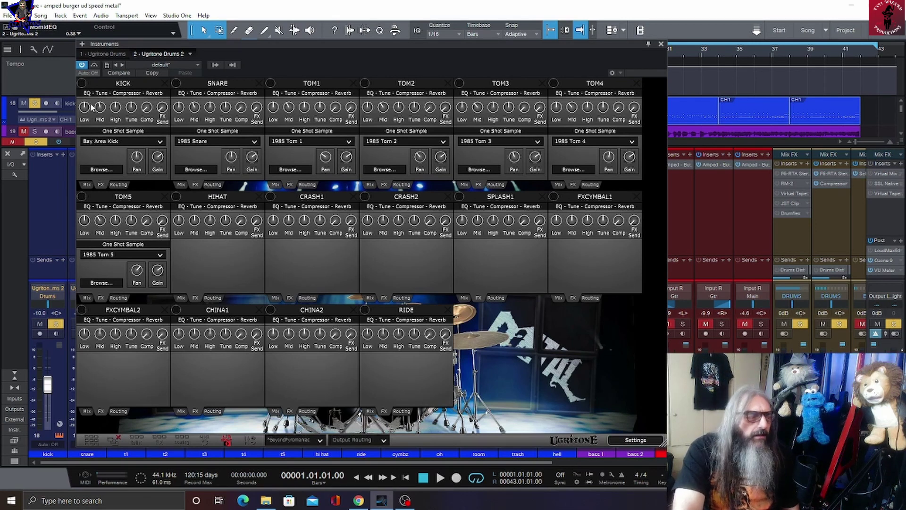
mouse_move(134, 113)
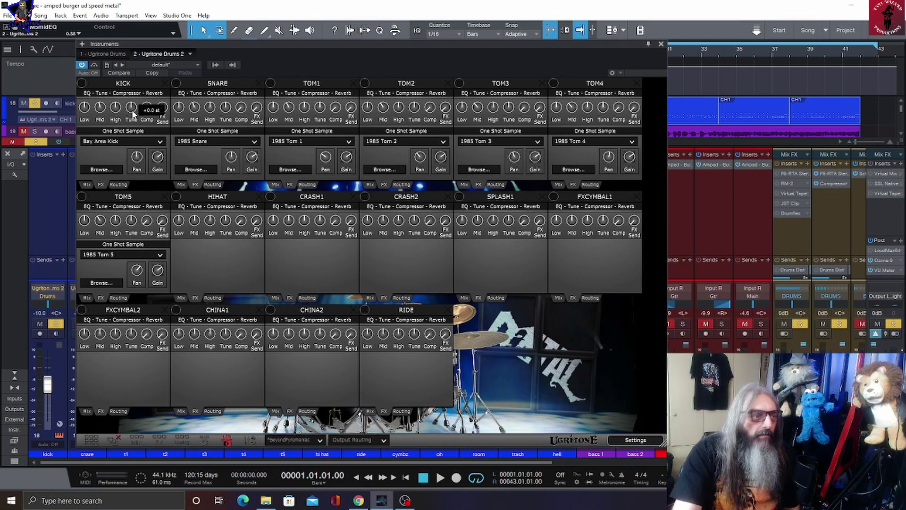
drag(129, 107, 132, 134)
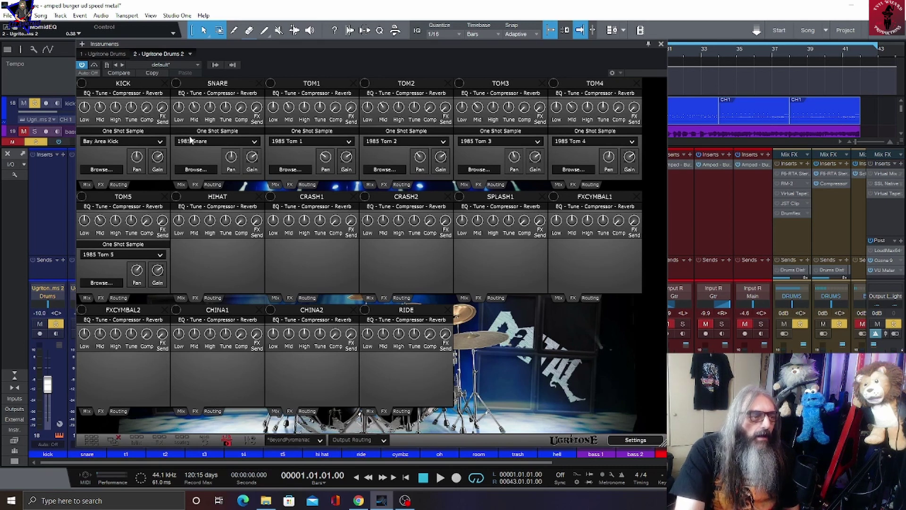
mouse_move(148, 100)
mouse_move(149, 96)
mouse_down()
mouse_move(161, 66)
mouse_move(154, 126)
mouse_move(157, 106)
mouse_up()
mouse_move(162, 111)
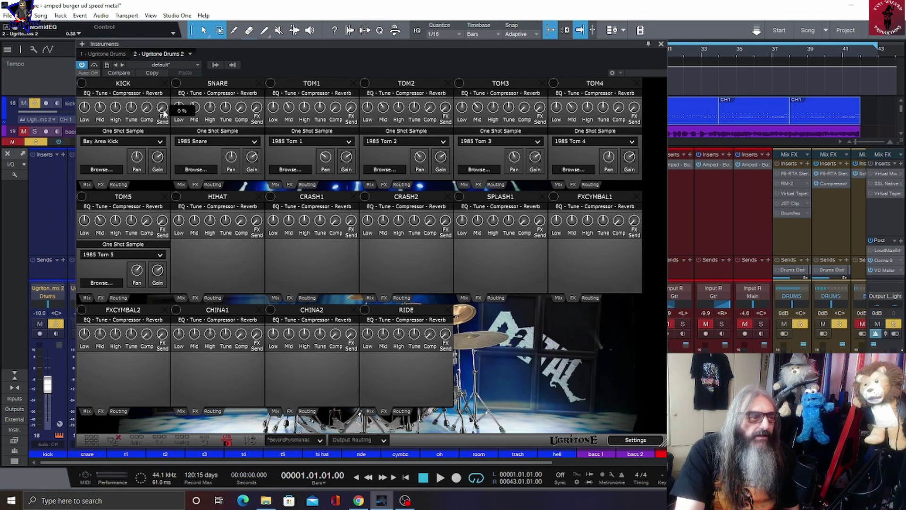
drag(162, 110, 166, 86)
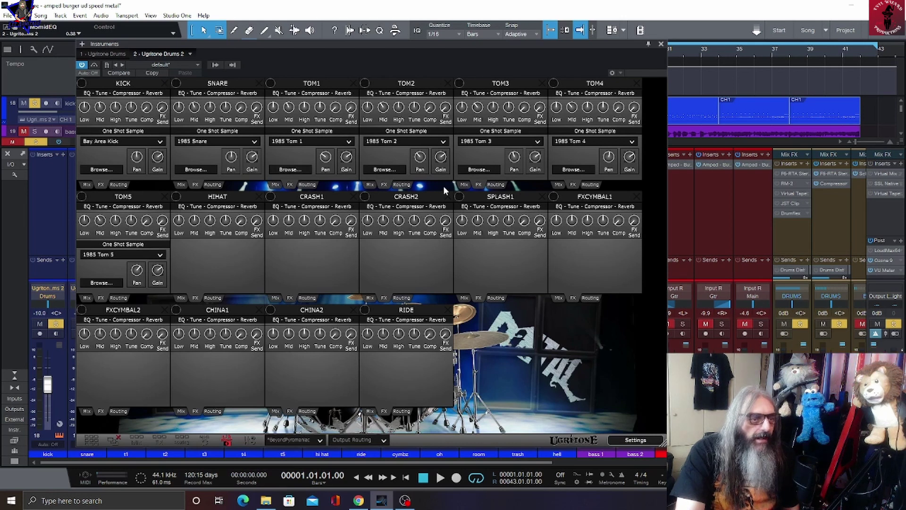
Show the MIDI note and output channel routing for all kit pieces, and close all the panels
click(187, 439)
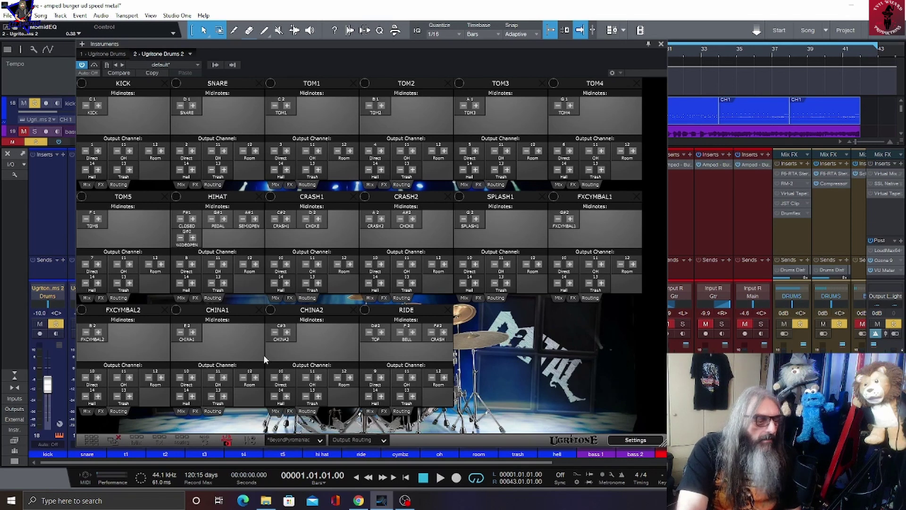
click(112, 441)
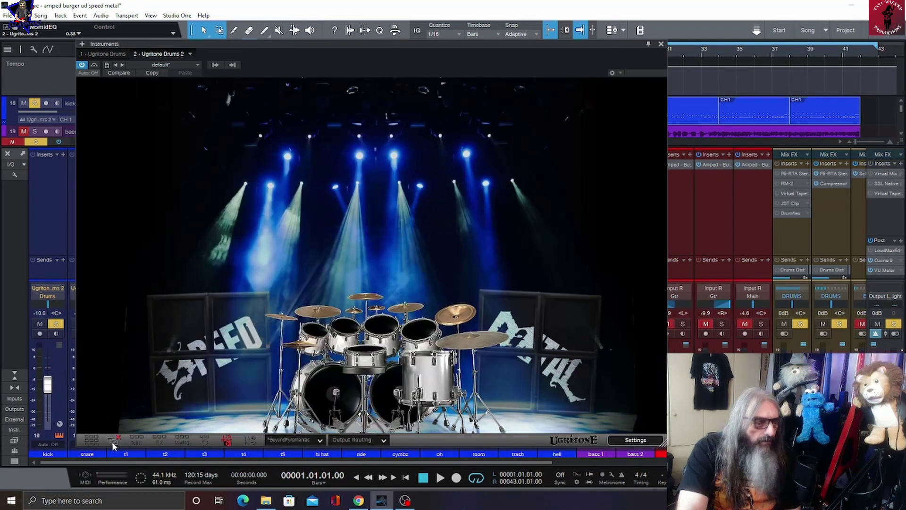
Open the MIDI note settings, enlarge the window and look over the whole note mapping grid
click(206, 443)
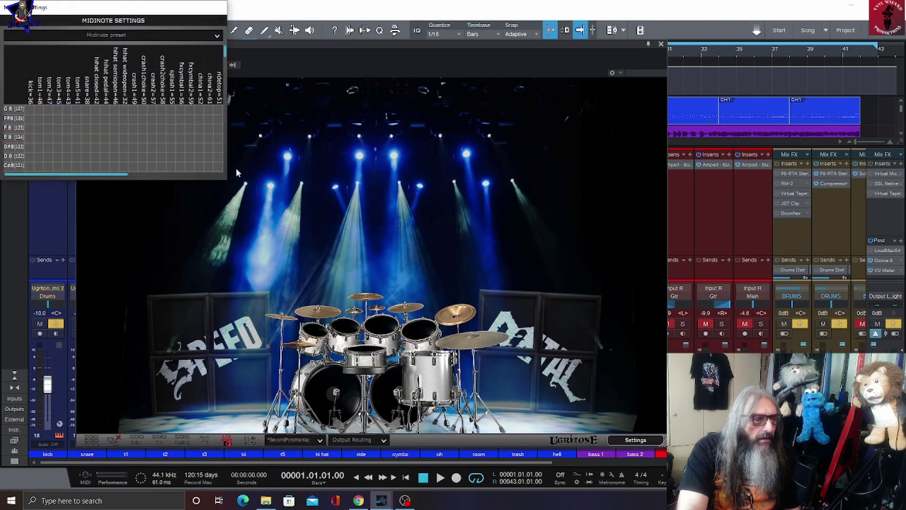
drag(232, 180, 395, 392)
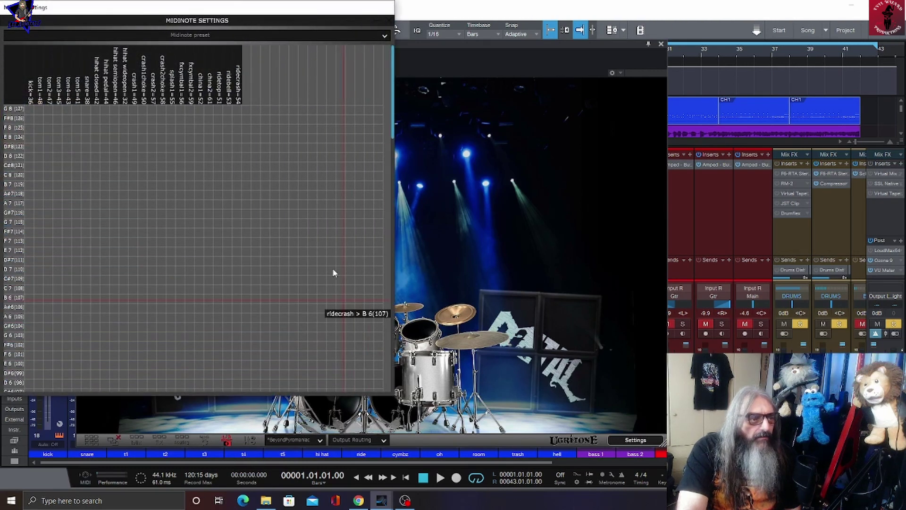
scroll(177, 227, down, 3)
scroll(171, 224, down, 10)
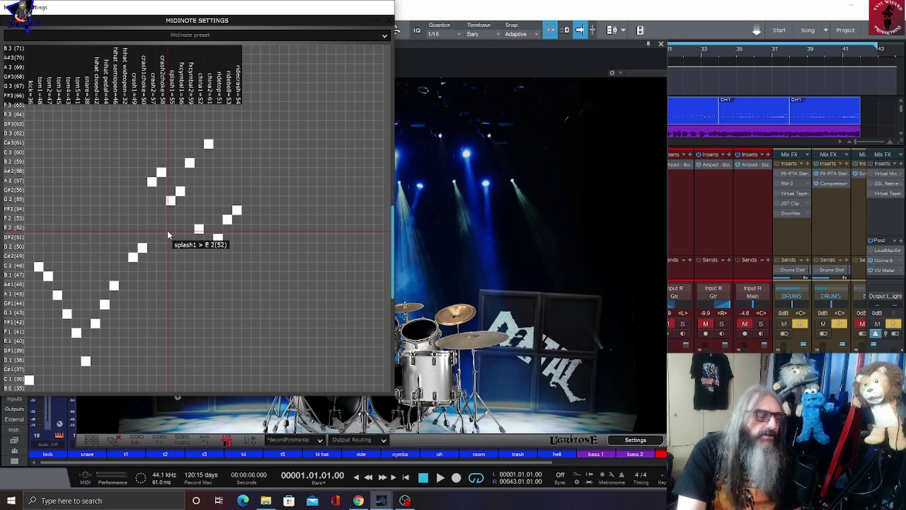
scroll(167, 230, down, 4)
scroll(167, 231, down, 8)
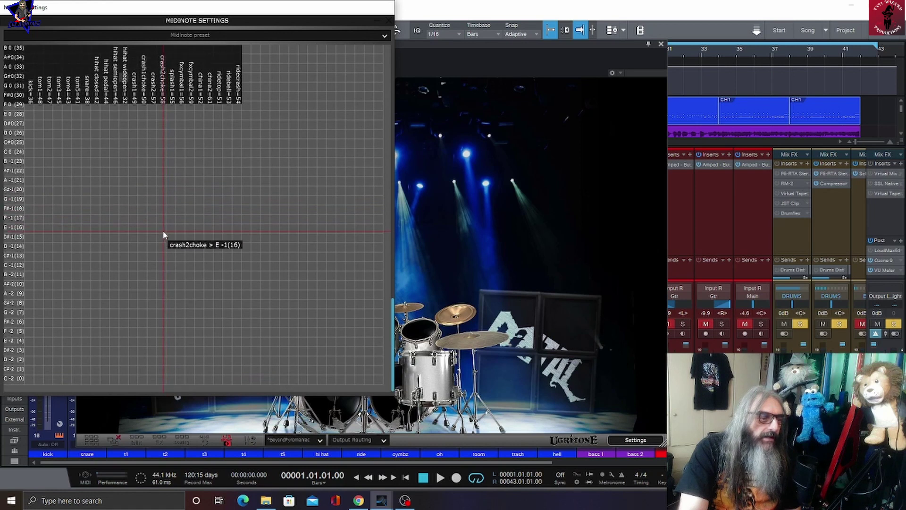
scroll(162, 230, up, 12)
Turn the kit's pan inversion off and back on
click(226, 441)
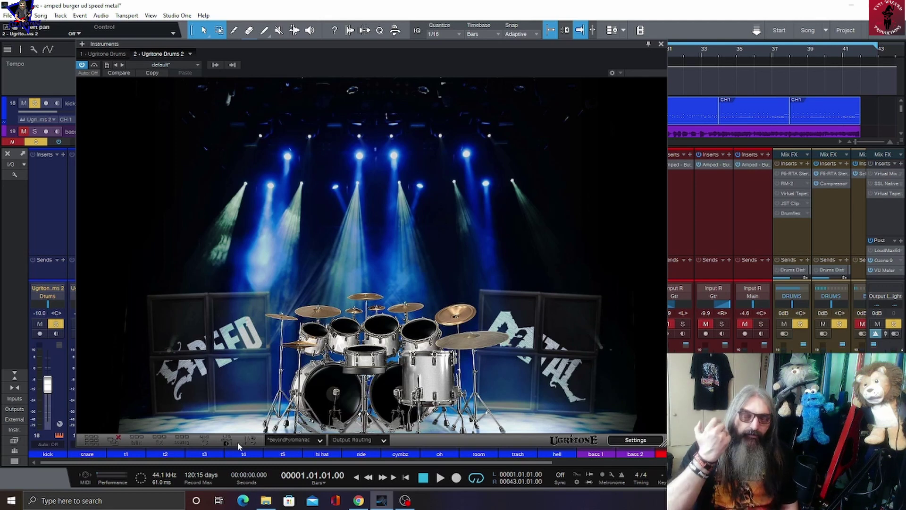
click(228, 441)
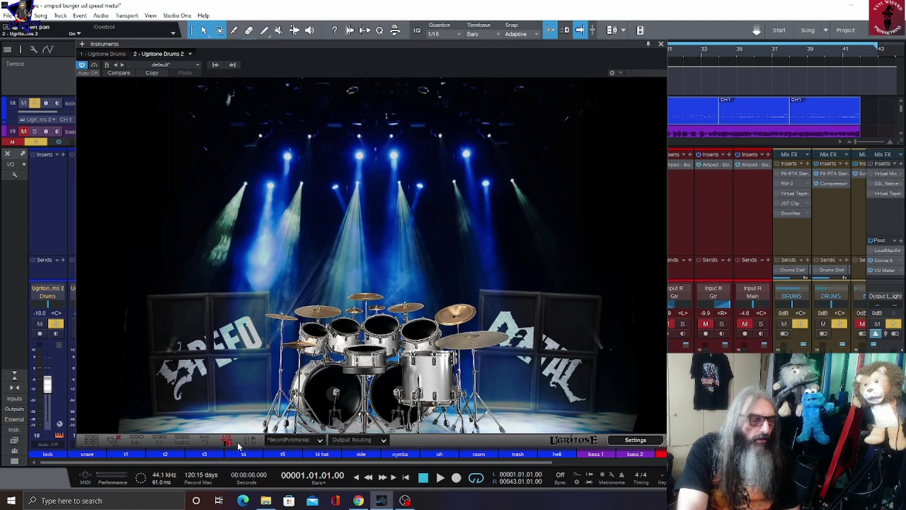
In the Master Mixer, try Humanize at 0% and 100%, set it to 60%, and close the mixer
click(249, 440)
mouse_move(379, 302)
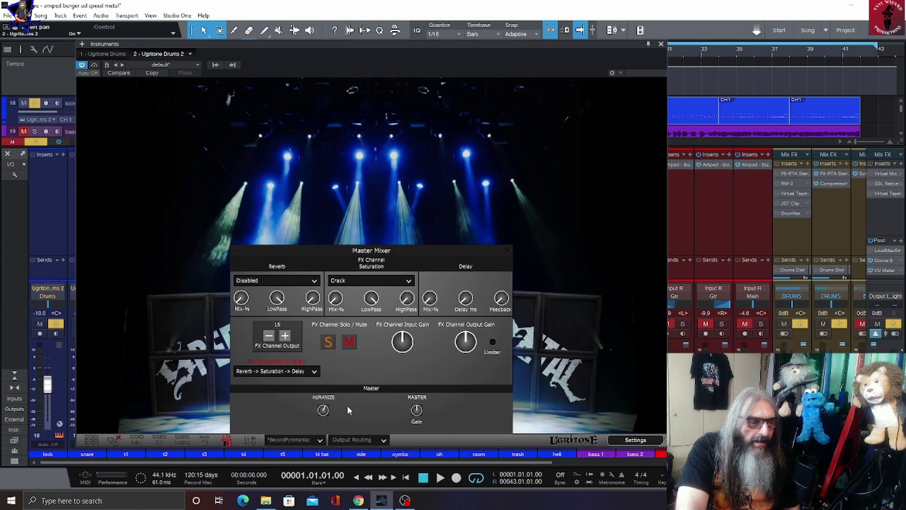
mouse_move(322, 409)
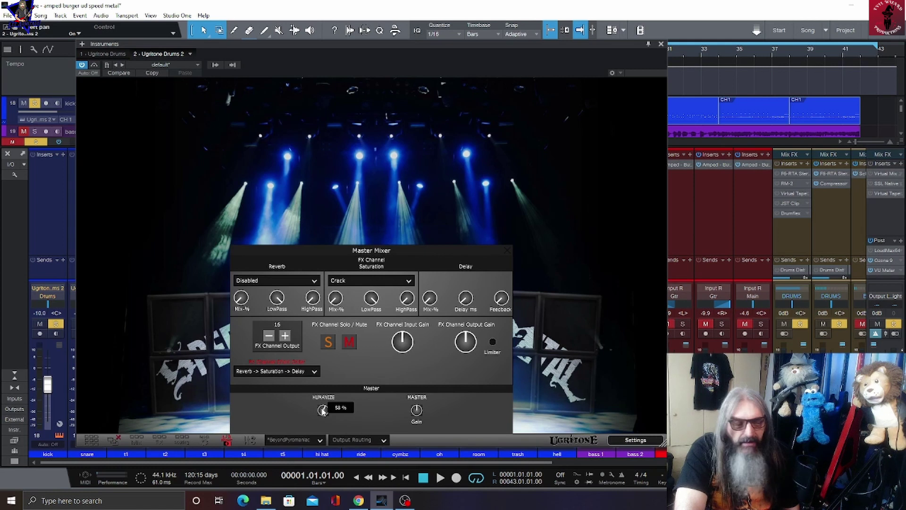
drag(323, 411, 307, 456)
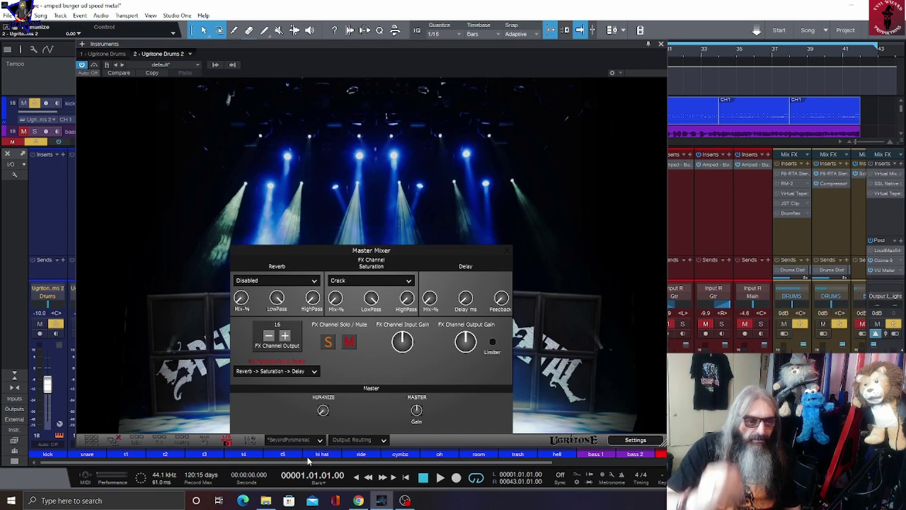
mouse_move(325, 414)
drag(324, 414, 353, 323)
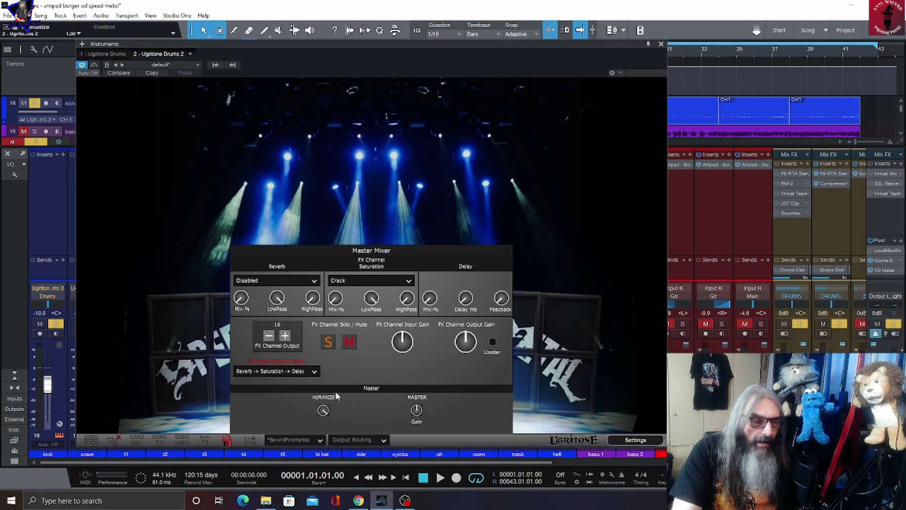
mouse_move(325, 411)
mouse_down()
mouse_move(315, 440)
mouse_move(334, 395)
mouse_move(324, 441)
mouse_move(324, 417)
mouse_up()
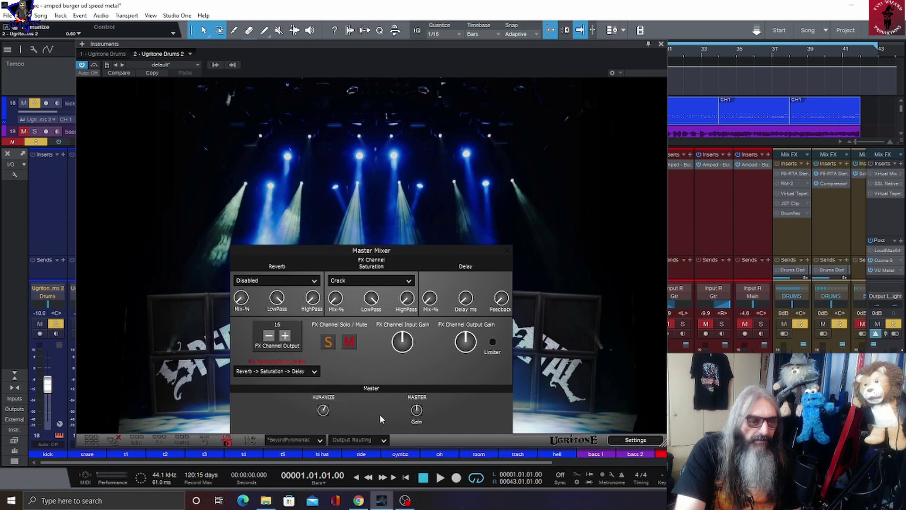
click(506, 250)
Look through the Speed Metal kit presets and the available output routing presets without choosing any
click(320, 439)
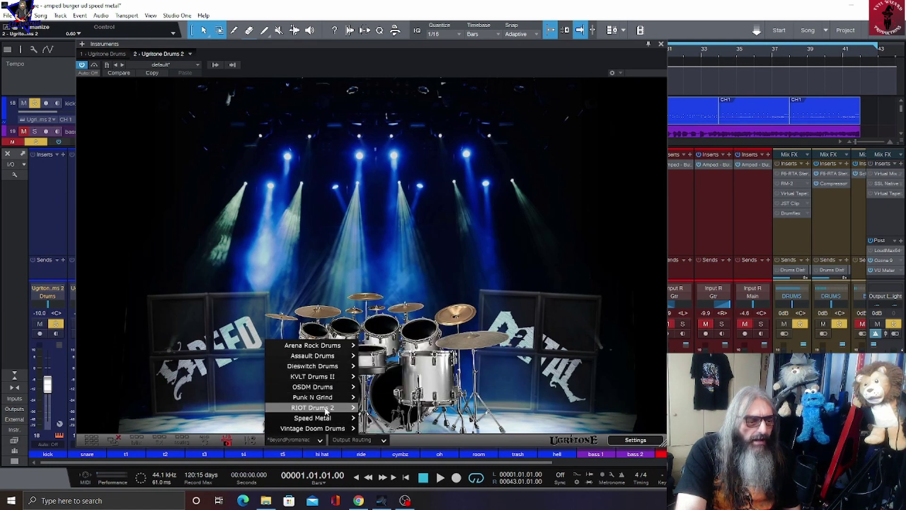
mouse_move(323, 420)
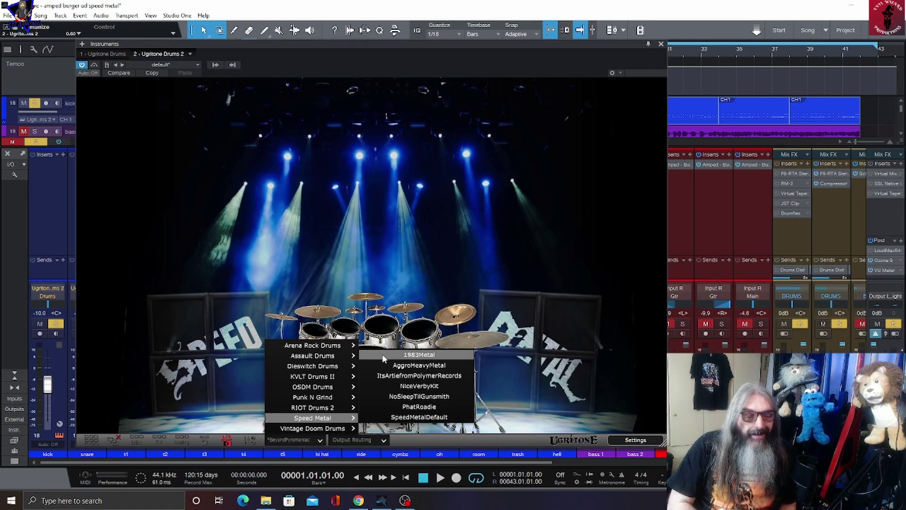
click(558, 399)
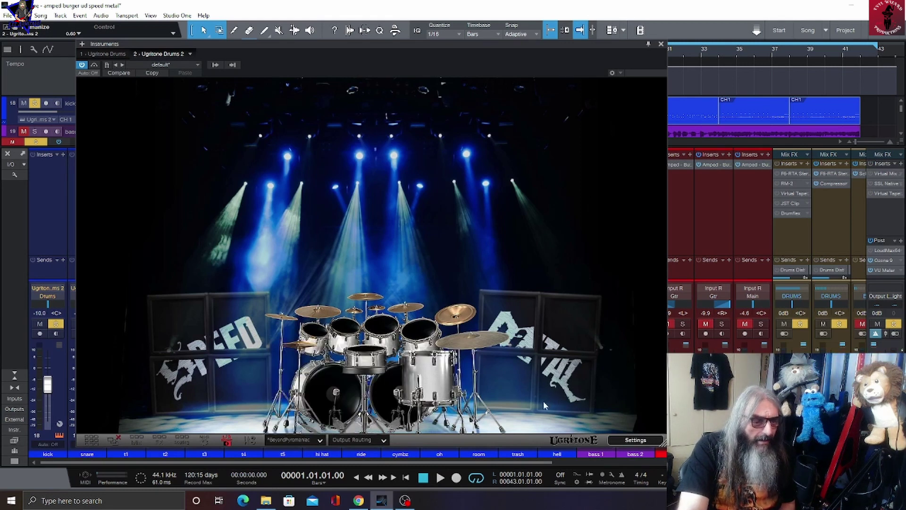
click(350, 440)
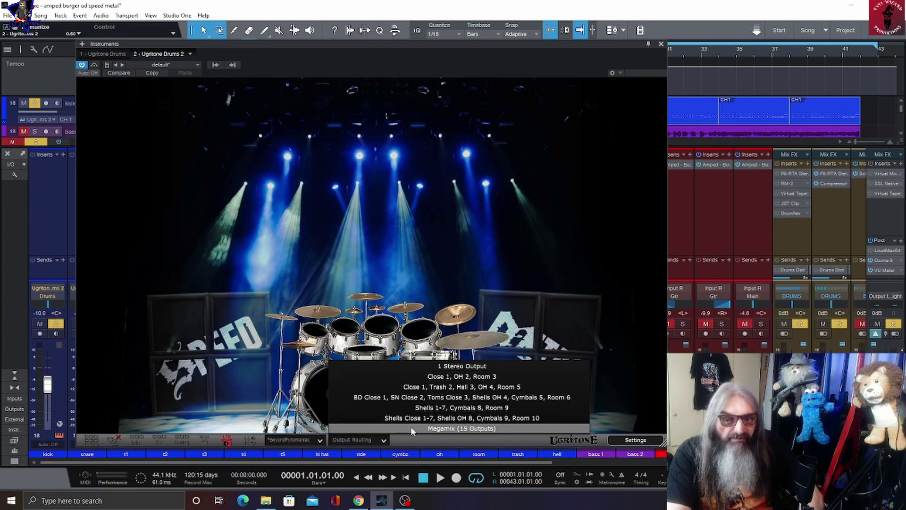
click(566, 268)
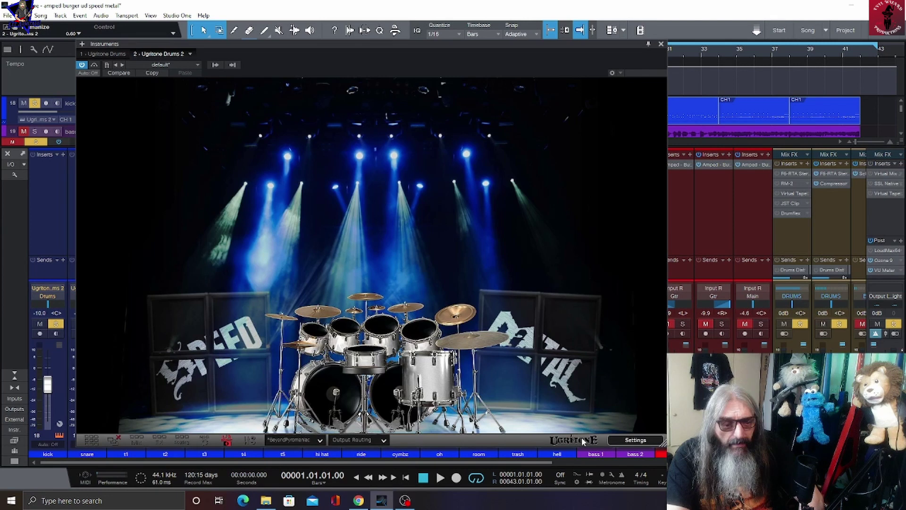
Open the drum plugin's settings and inspect the Font Color 1 and Font Color 2 options without changing either colour
click(623, 439)
click(623, 440)
click(623, 439)
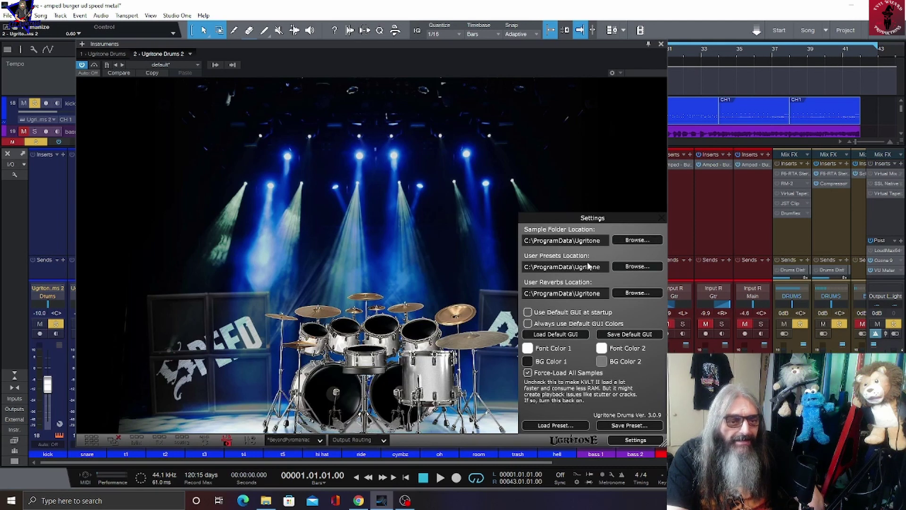
click(527, 348)
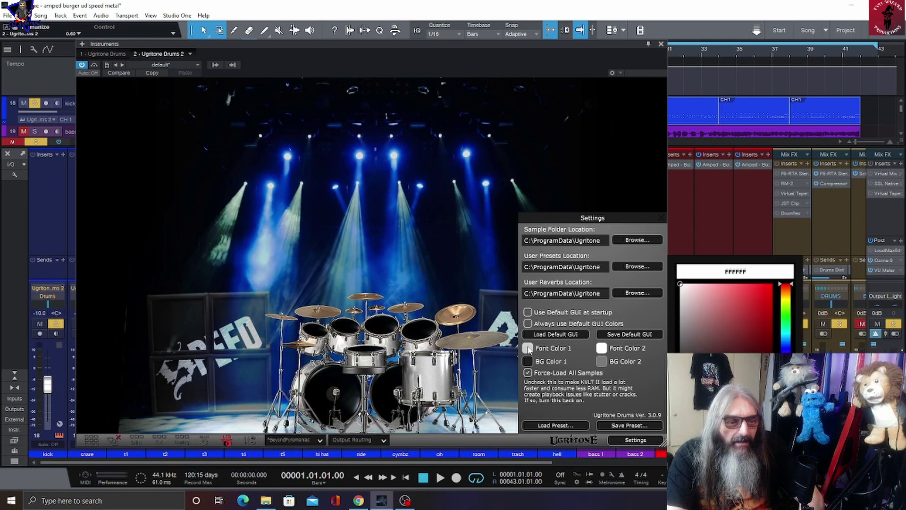
click(534, 349)
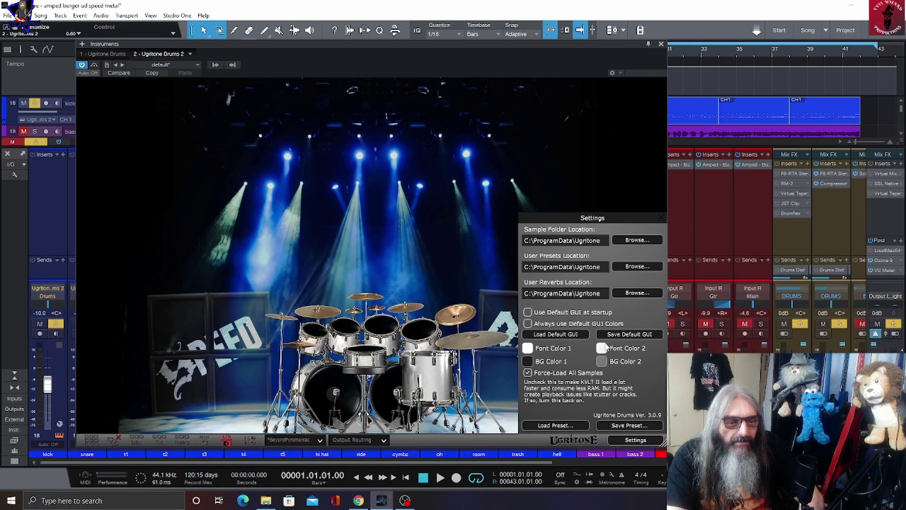
click(601, 349)
click(602, 349)
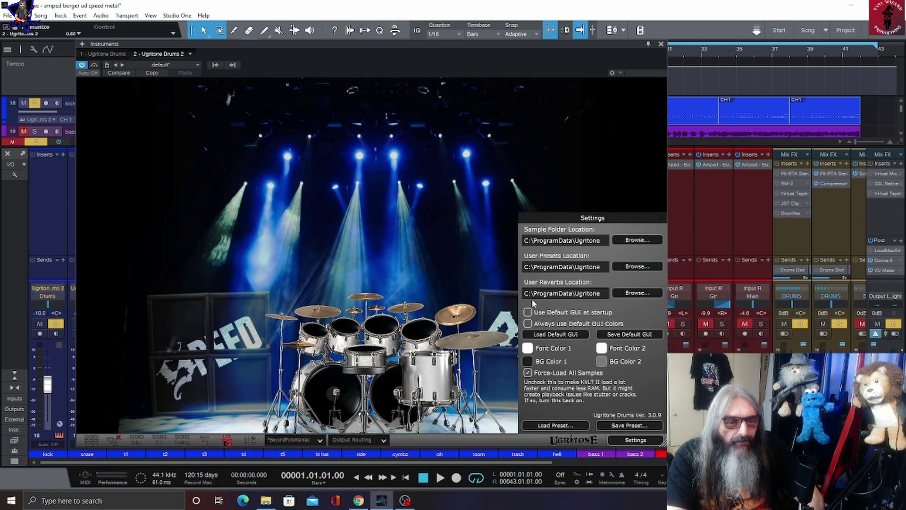
Close the instrument window and look over the mixer channels, from the separate drum outputs to the buses and effects channels
drag(450, 45, 471, 44)
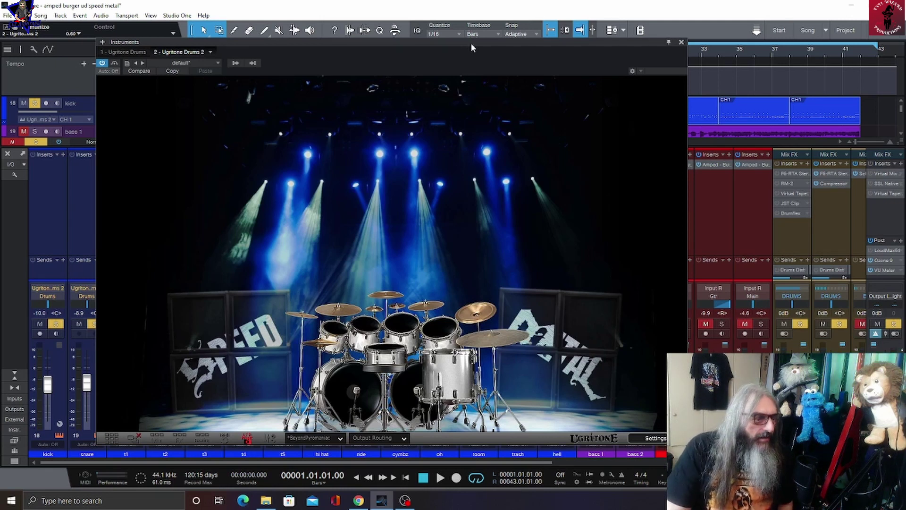
click(681, 42)
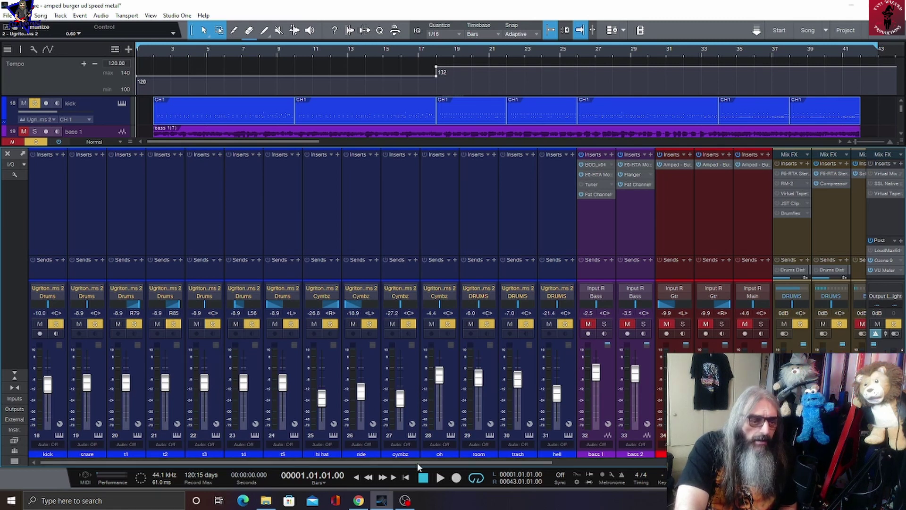
drag(418, 464, 600, 452)
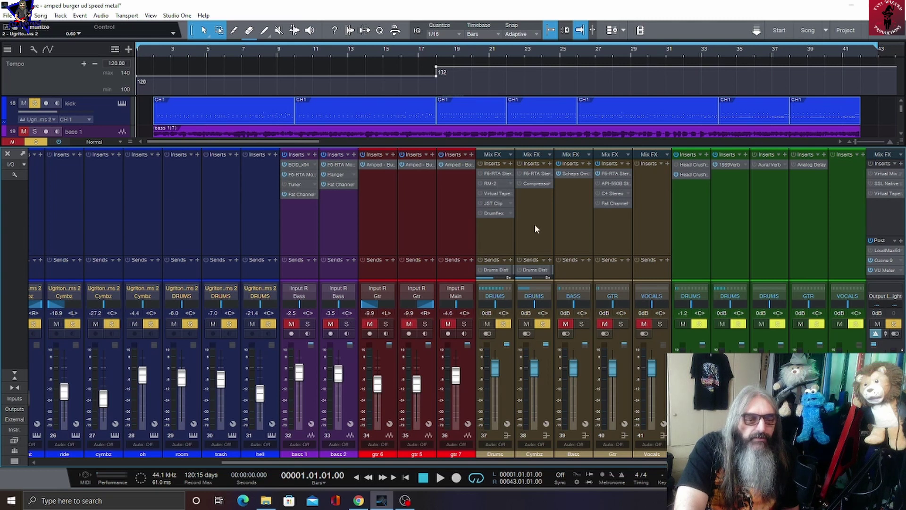
scroll(347, 462, right, 5)
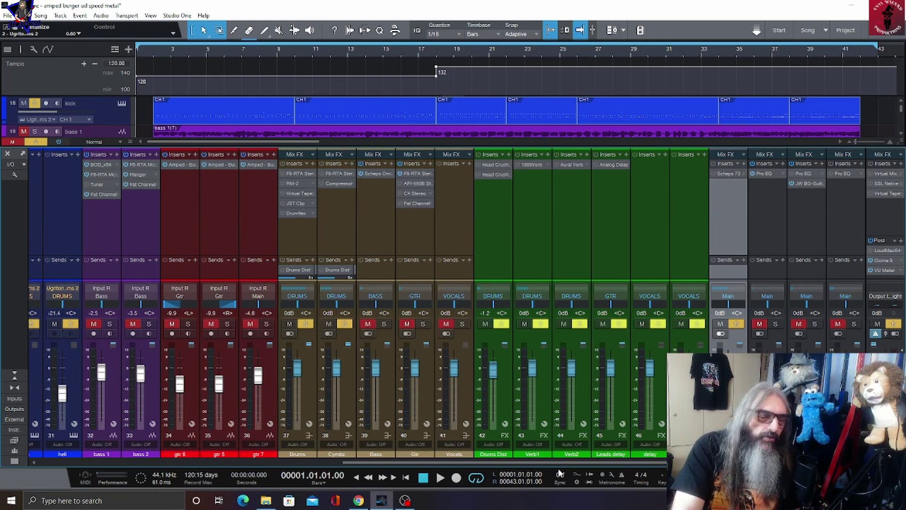
scroll(560, 467, left, 10)
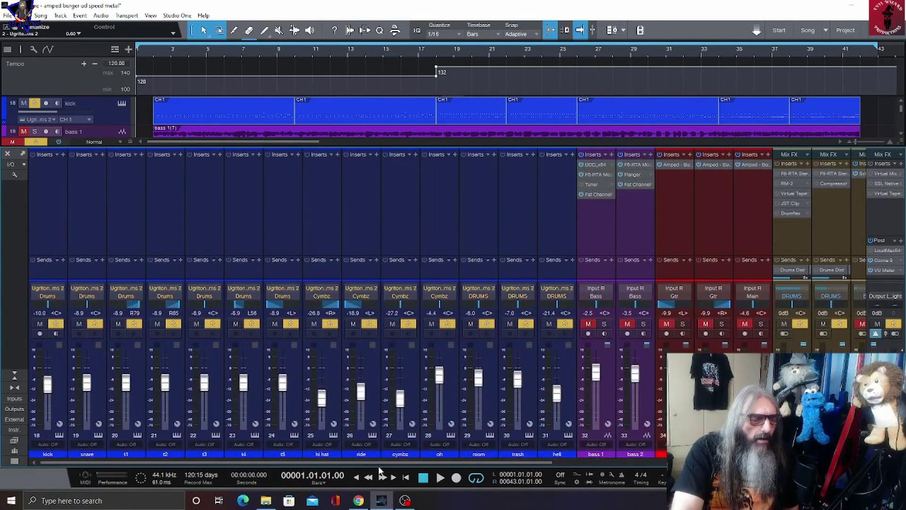
Reopen the Ugritone Drums 2 instrument clear of the transport controls and play the song from the start to bar 6
click(415, 433)
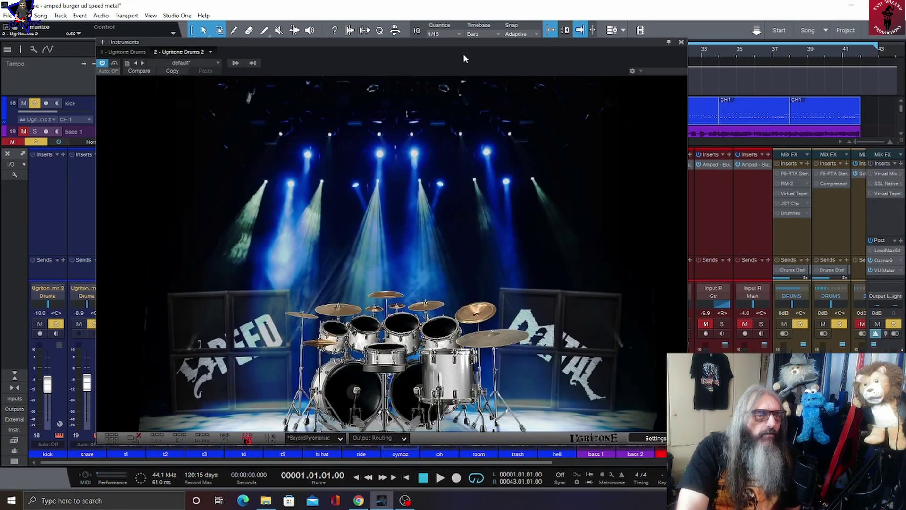
drag(459, 42, 431, 29)
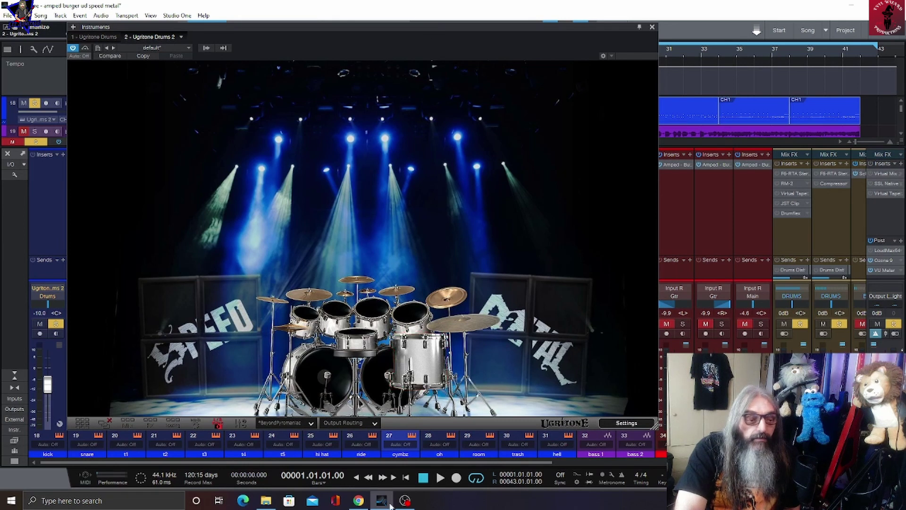
click(440, 478)
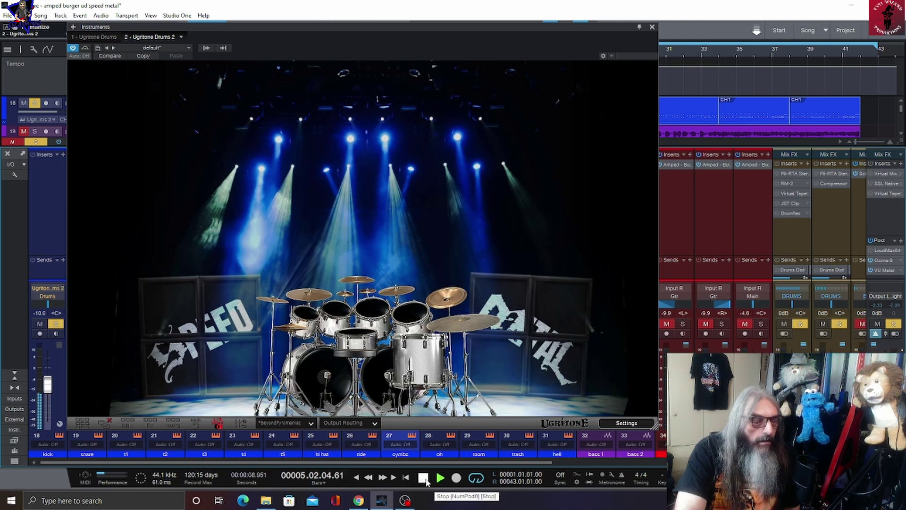
click(425, 478)
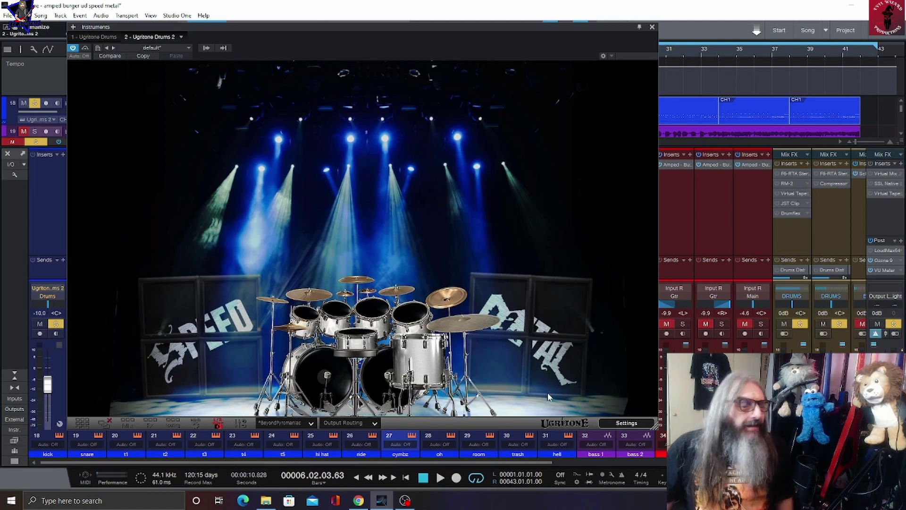
Play the song onward from bar 6 in three passes, stopping at bars 9, 14 and 18
click(439, 479)
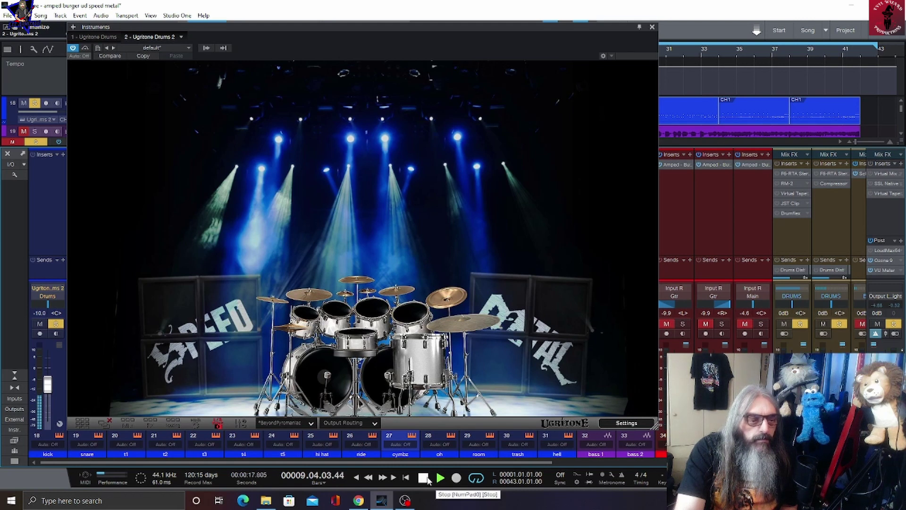
click(424, 477)
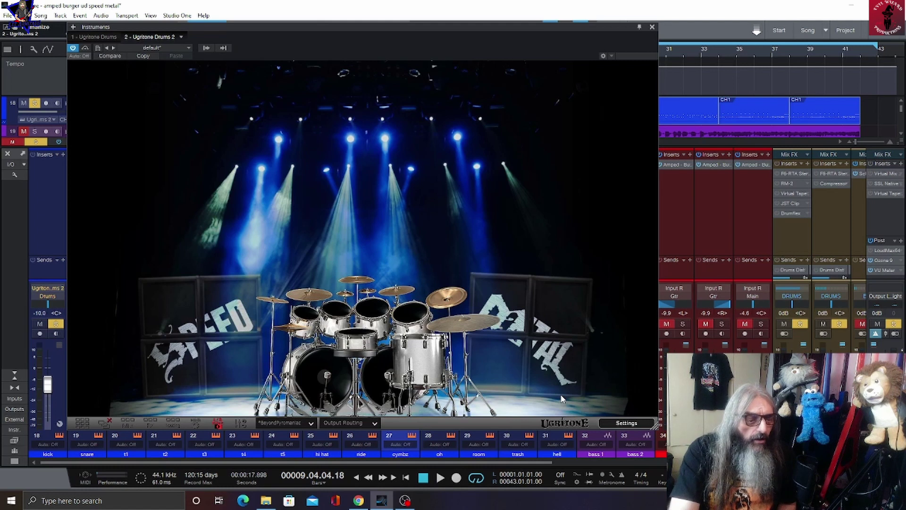
click(440, 479)
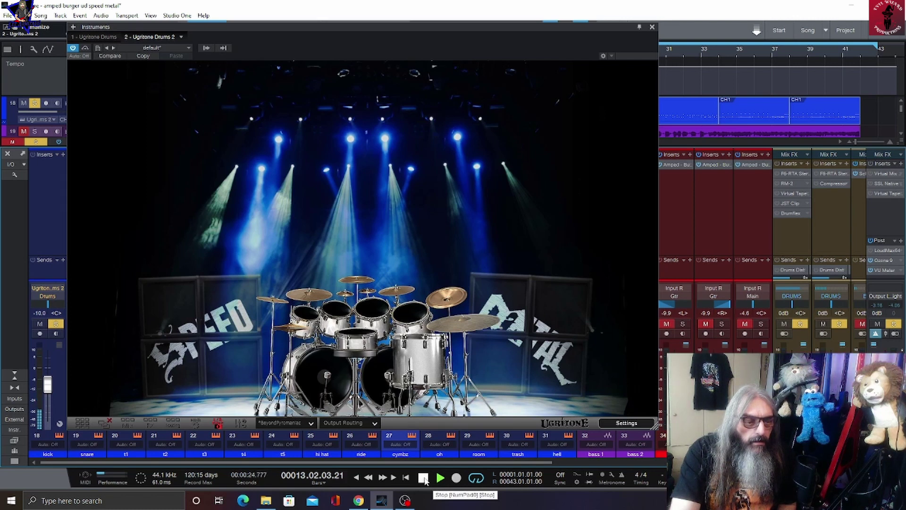
click(424, 478)
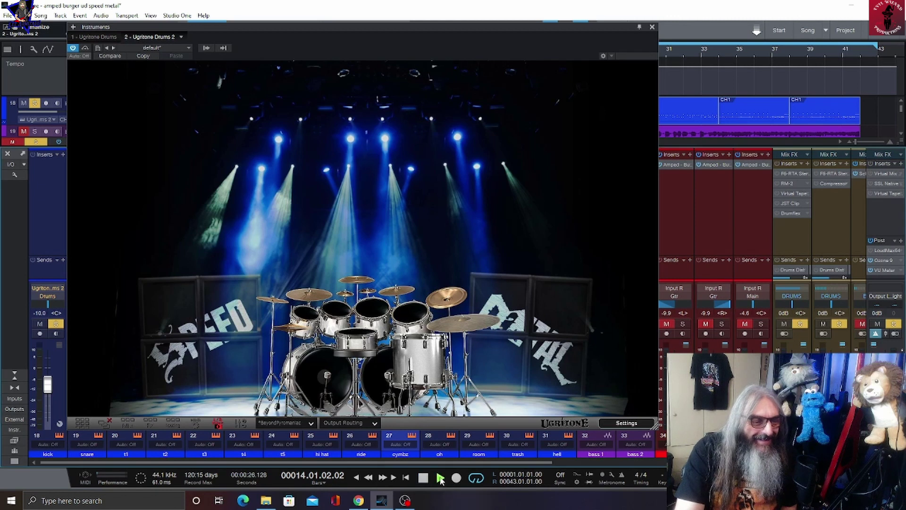
click(440, 478)
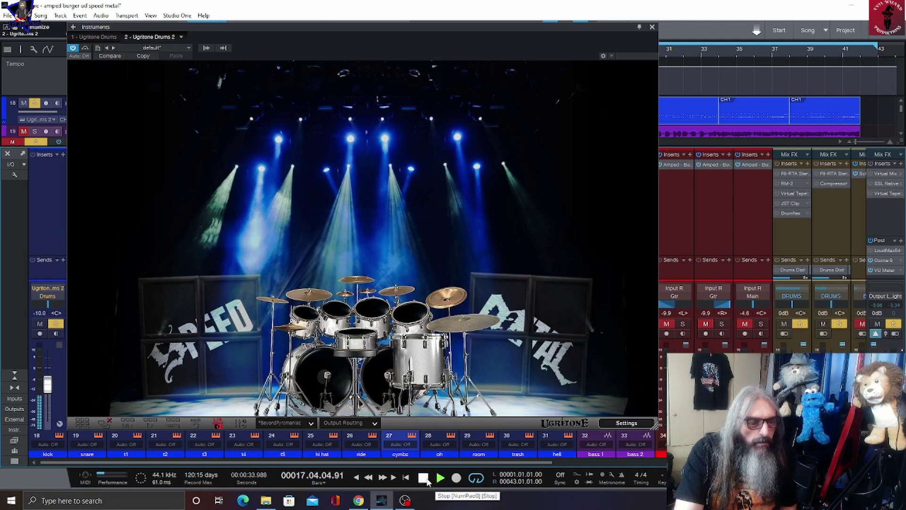
click(424, 478)
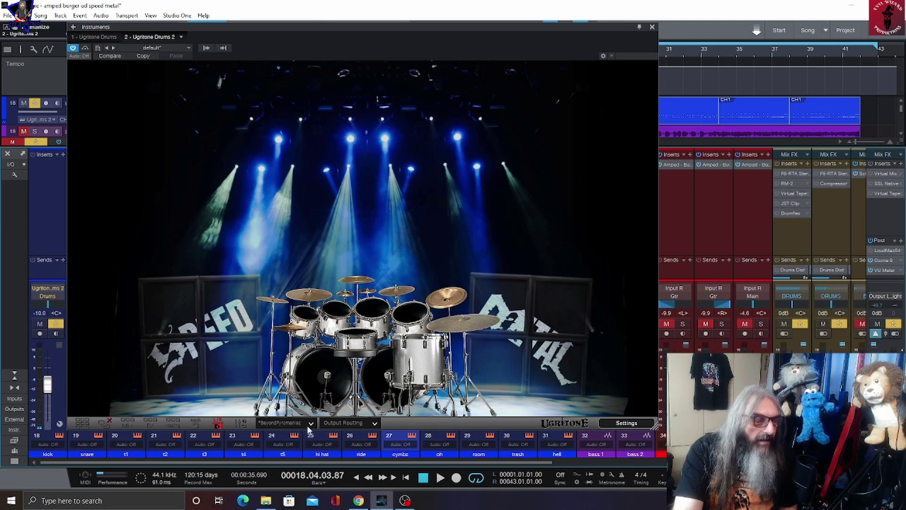
Continue playback from bar 18 in three passes, stopping at bars 25, 31 and 38
click(439, 478)
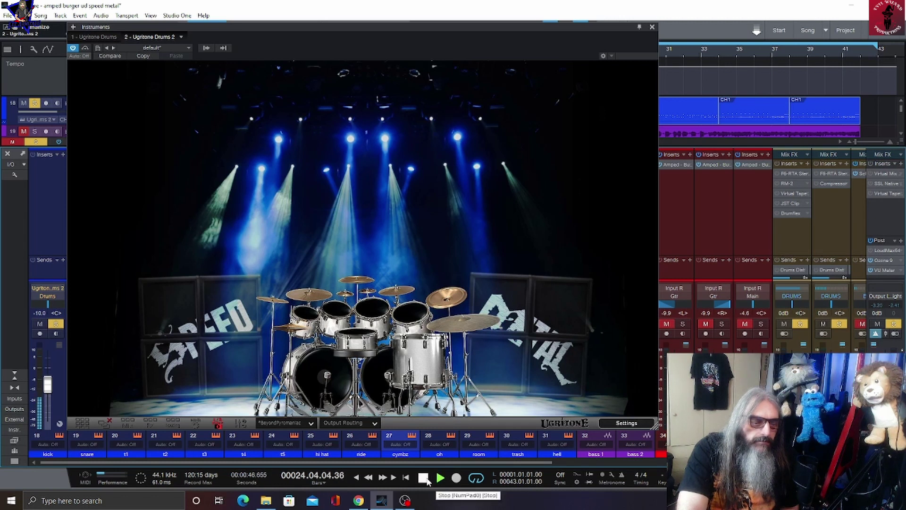
click(426, 478)
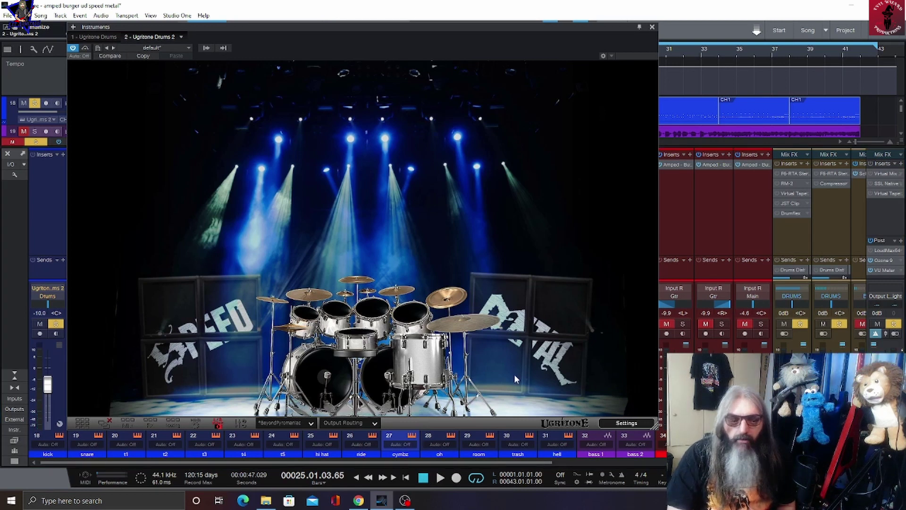
click(440, 478)
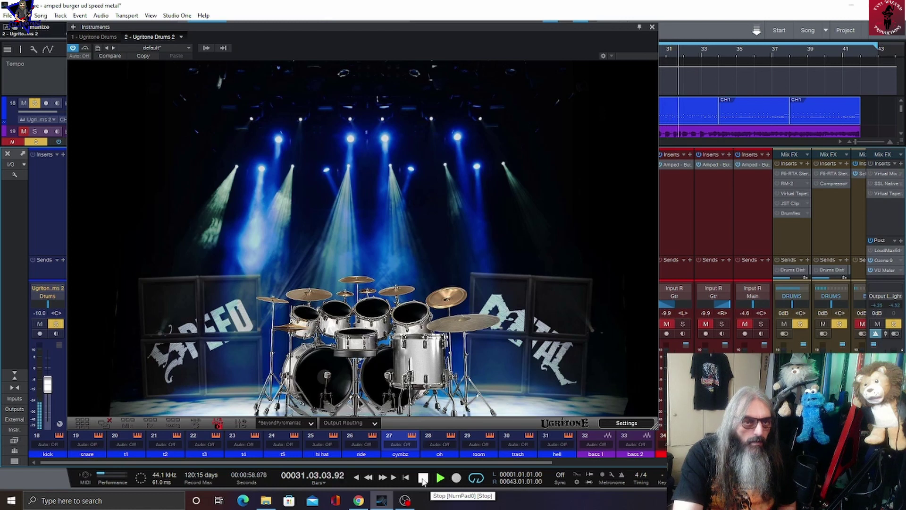
click(423, 478)
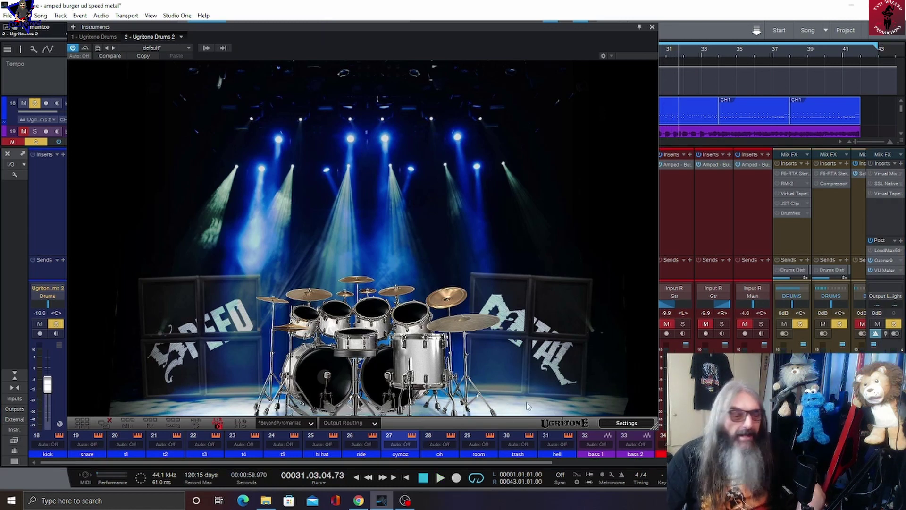
click(440, 478)
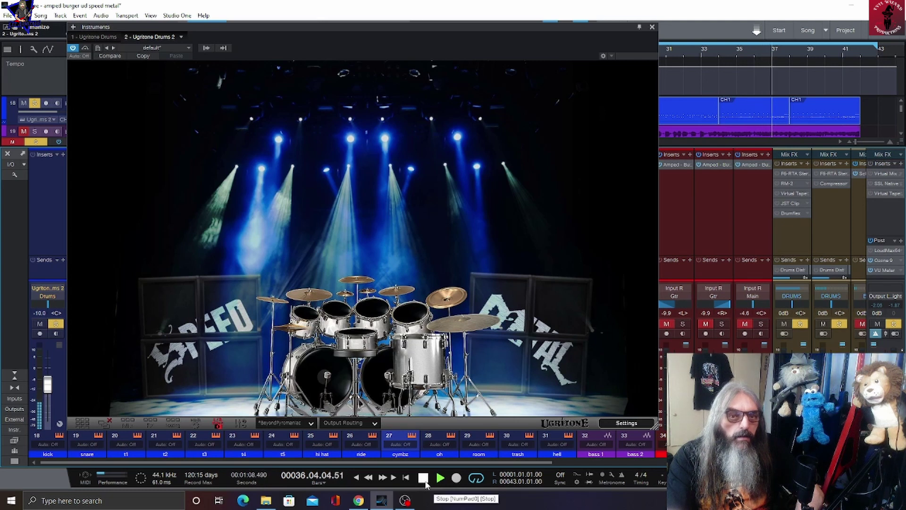
click(424, 480)
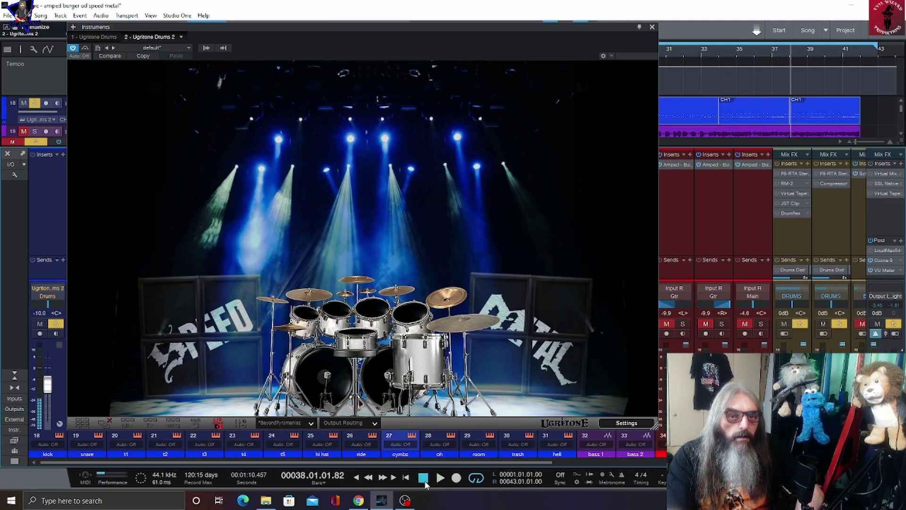